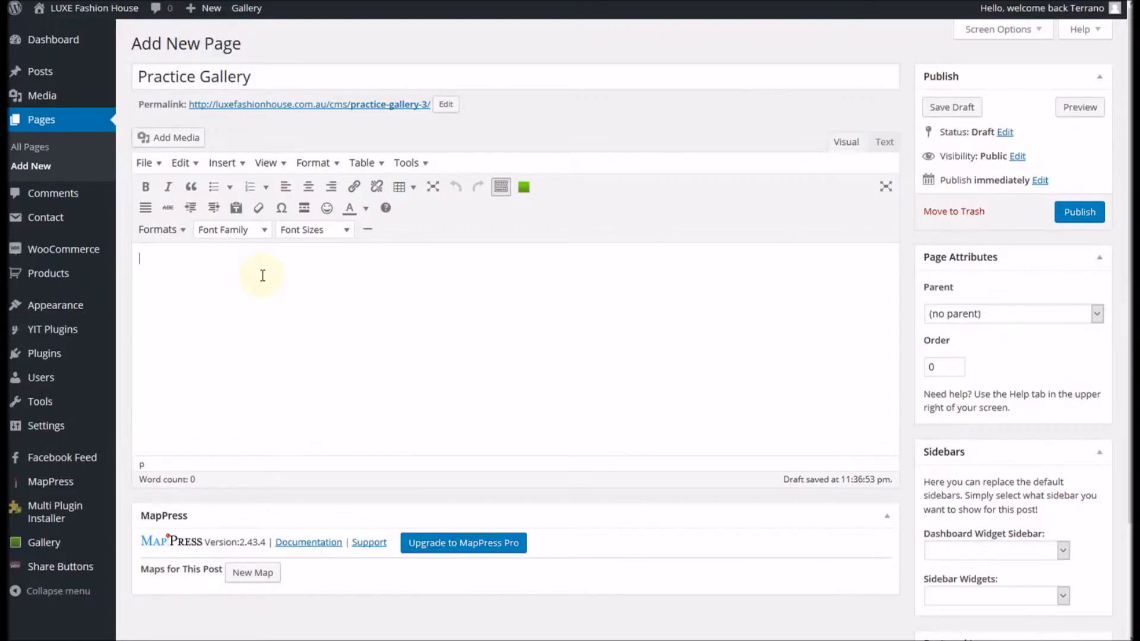
Start a new NextGEN gallery named "practice" from the Practice Gallery page
{"action": "left_click", "coordinate": [263, 275]}
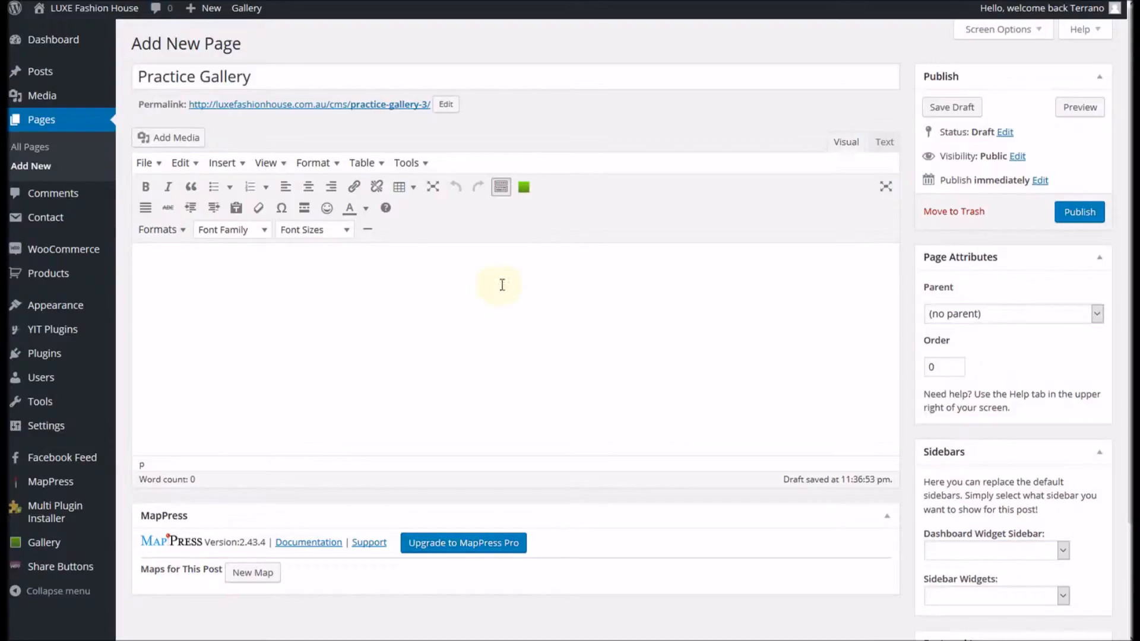
{"action": "left_click", "coordinate": [525, 189]}
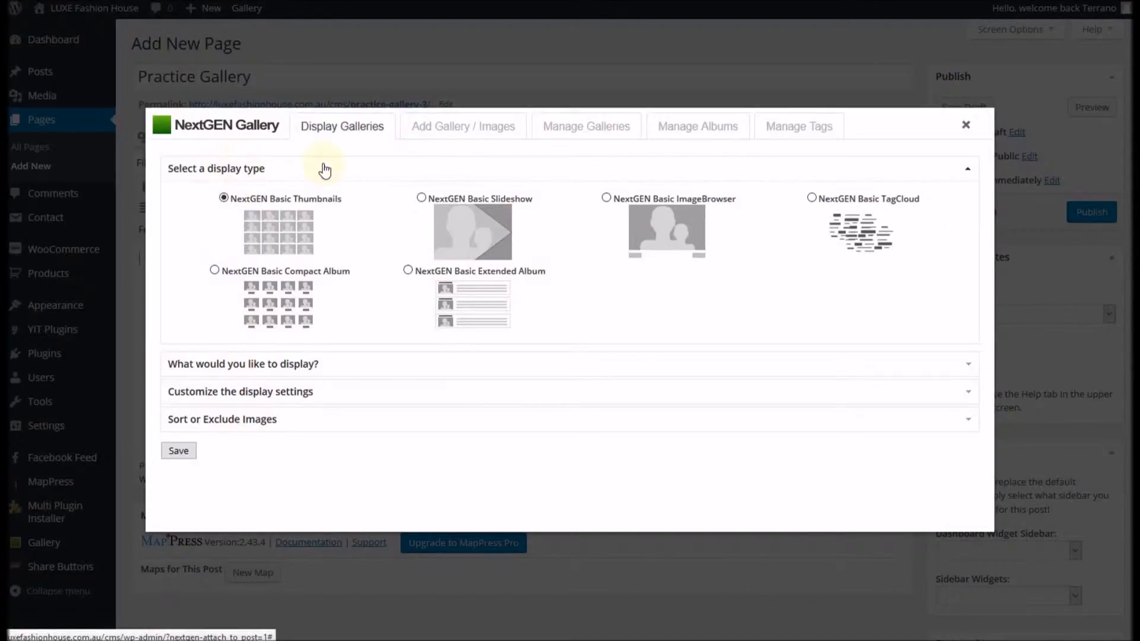
{"action": "left_click", "coordinate": [467, 134]}
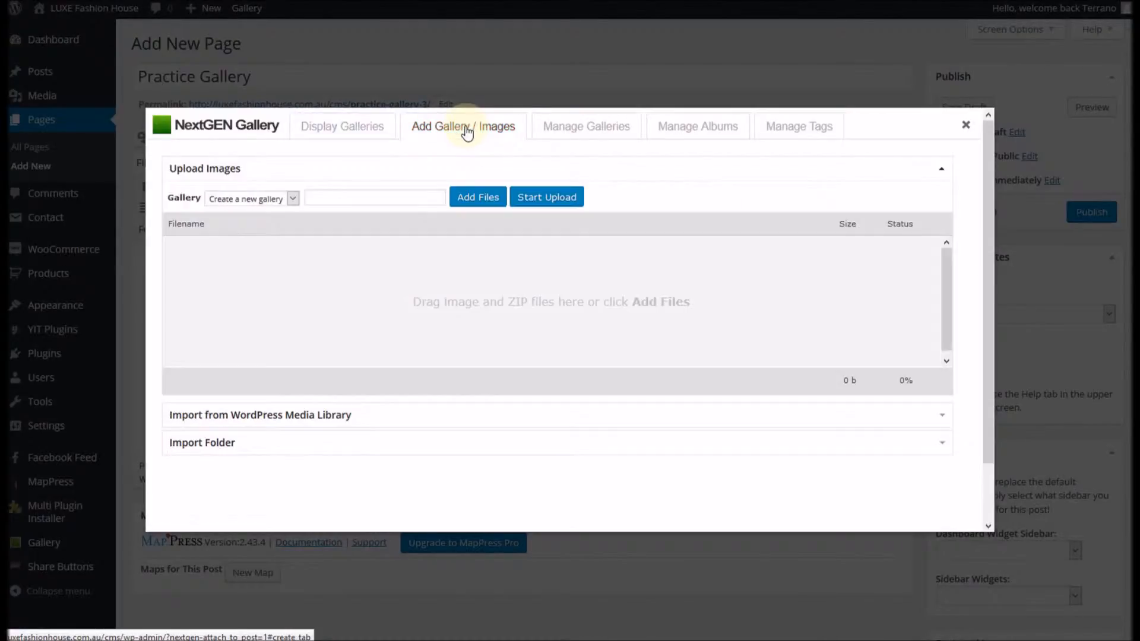
{"action": "left_click", "coordinate": [347, 197]}
{"action": "type", "text": "practice"}
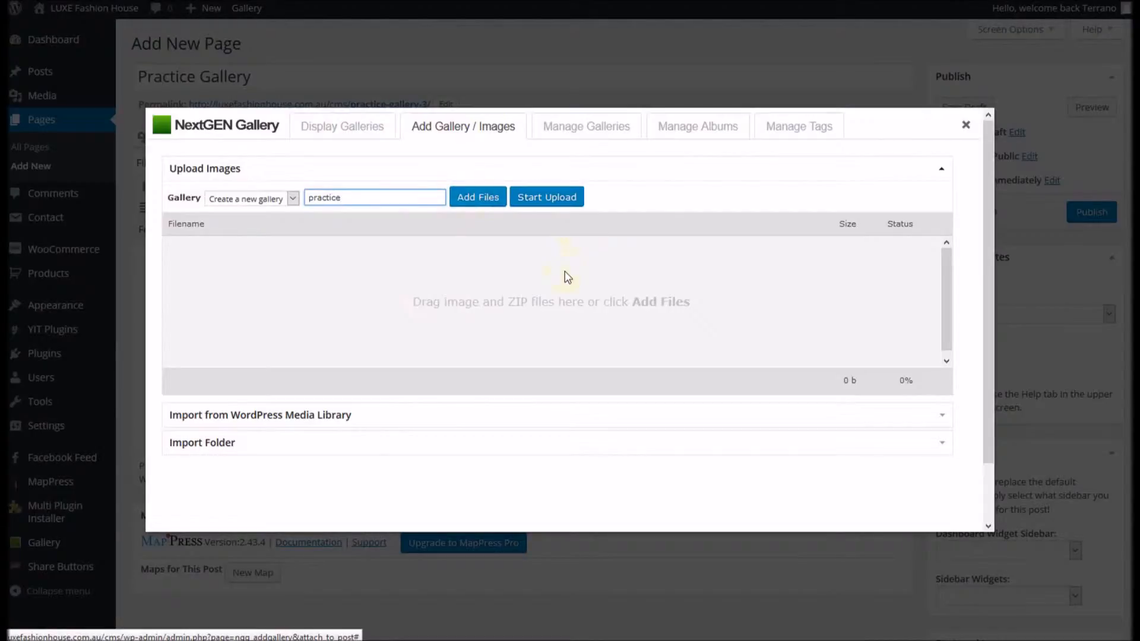
Upload all six clothing images from the practice gallery folder to the new gallery and dismiss the completion notice
{"action": "left_click", "coordinate": [482, 204]}
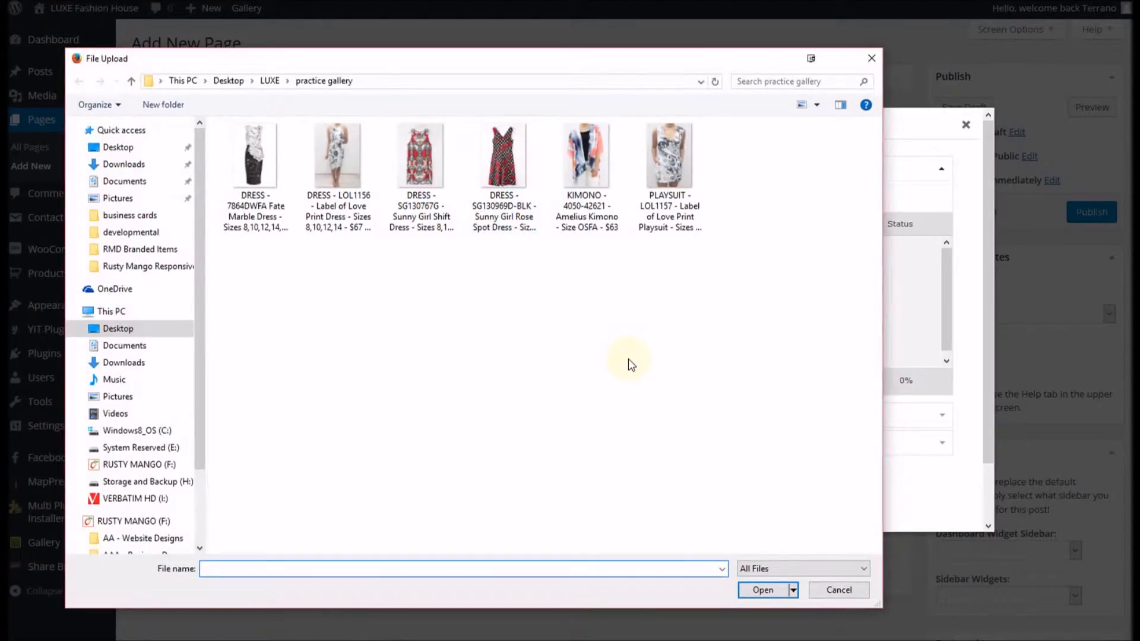
{"action": "left_click_drag", "start_coordinate": [735, 262], "coordinate": [218, 136]}
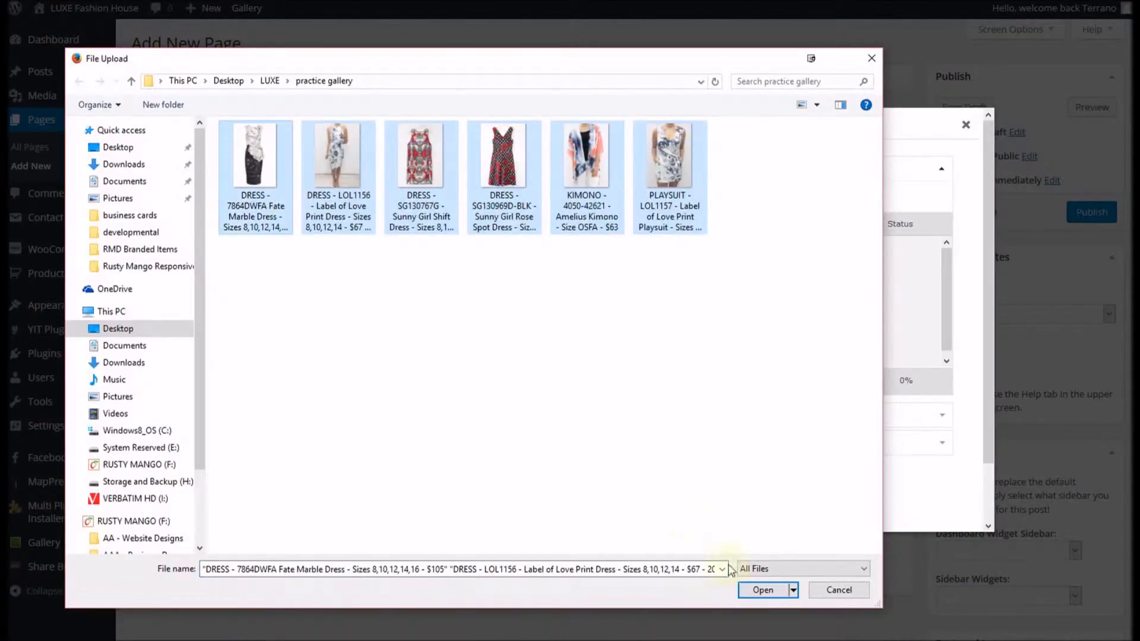
{"action": "left_click", "coordinate": [771, 590]}
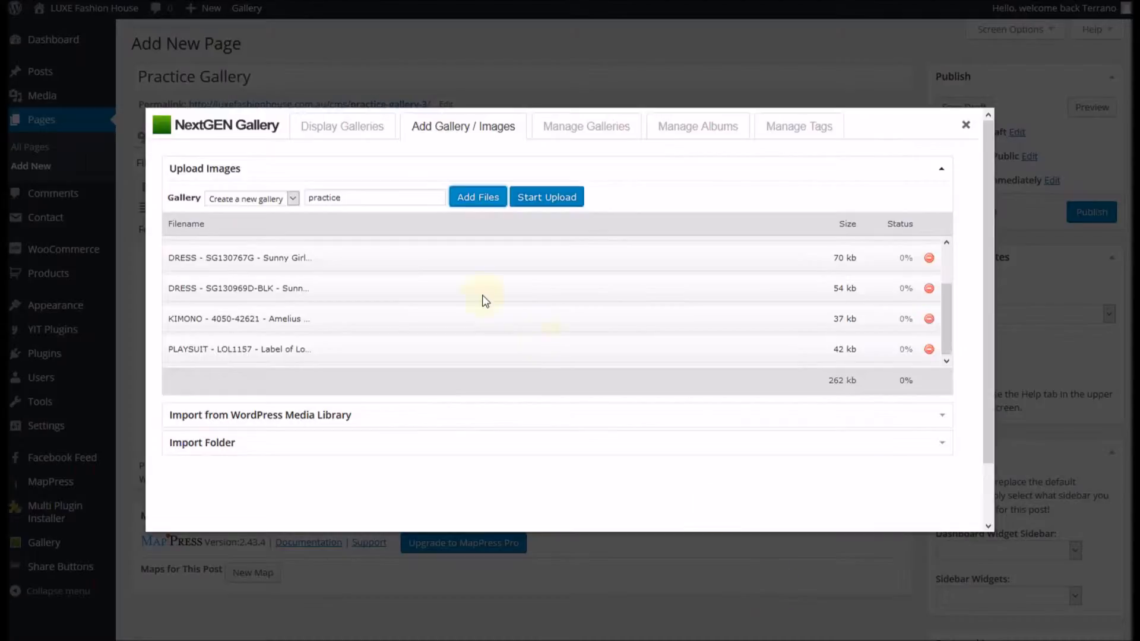
{"action": "left_click", "coordinate": [552, 198]}
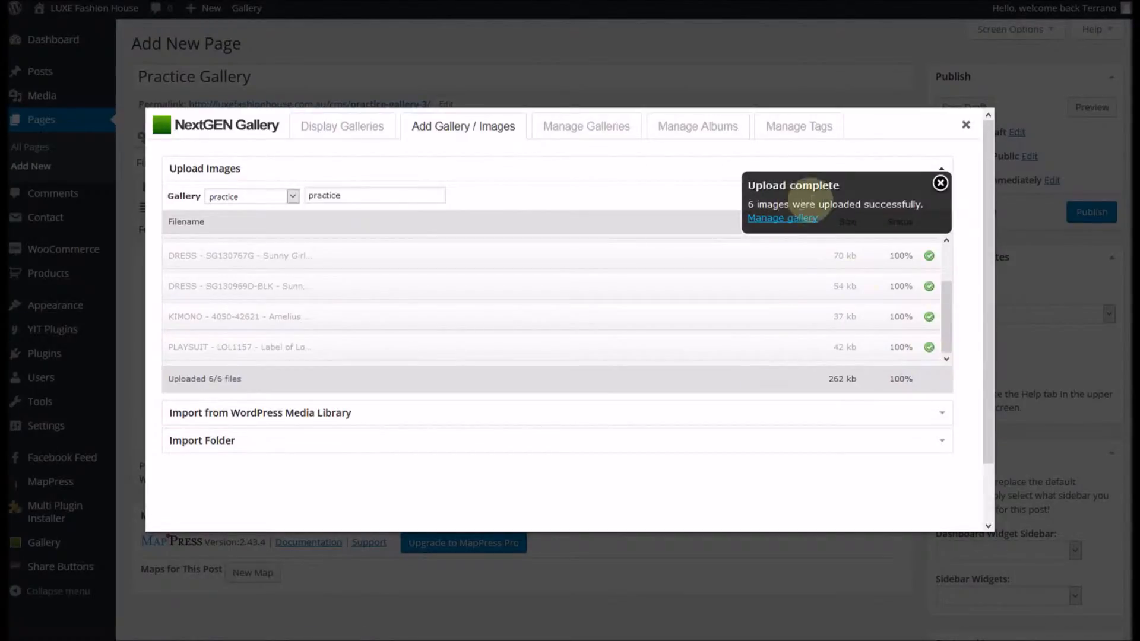
{"action": "left_click", "coordinate": [941, 185]}
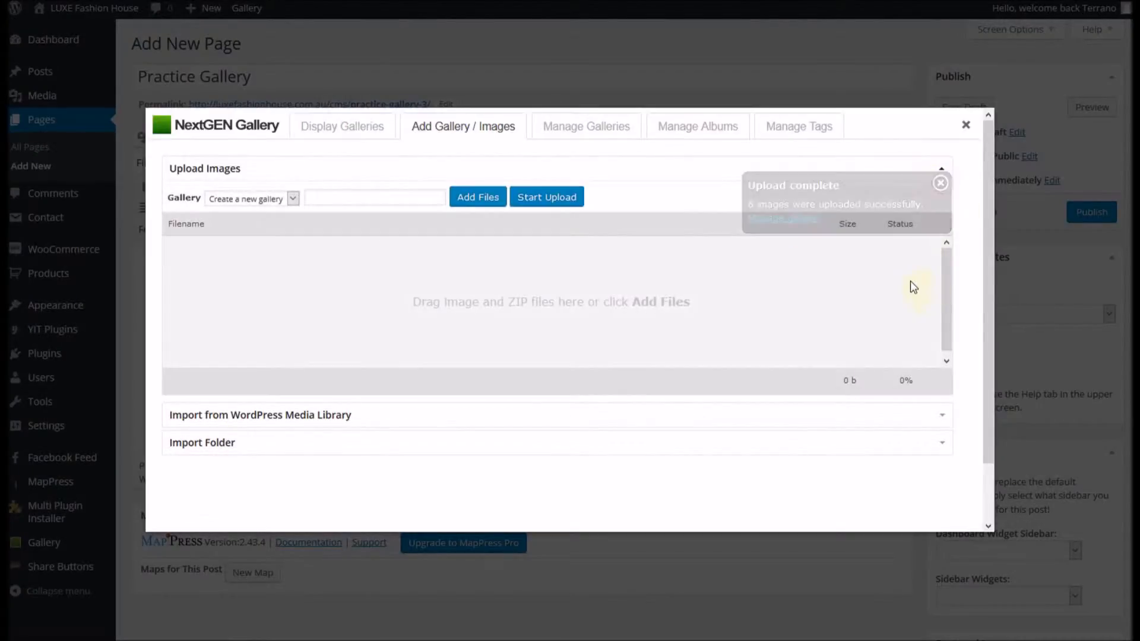
Choose the "practice" gallery as the content to display with the NextGEN Basic Thumbnails type
{"action": "left_click", "coordinate": [344, 133]}
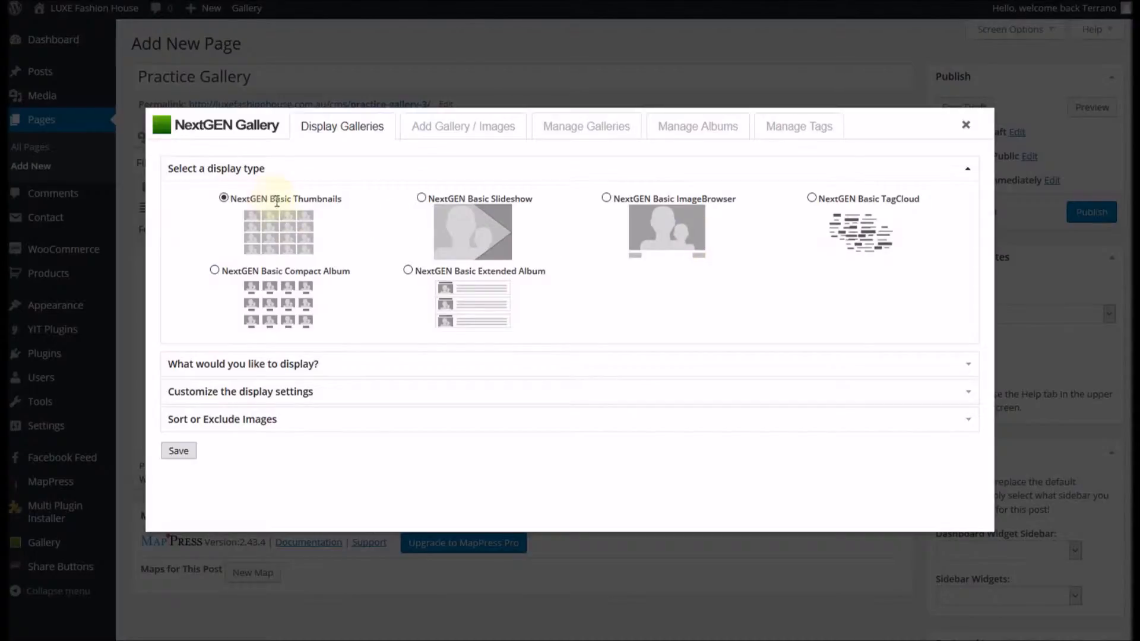
{"action": "left_click", "coordinate": [238, 369]}
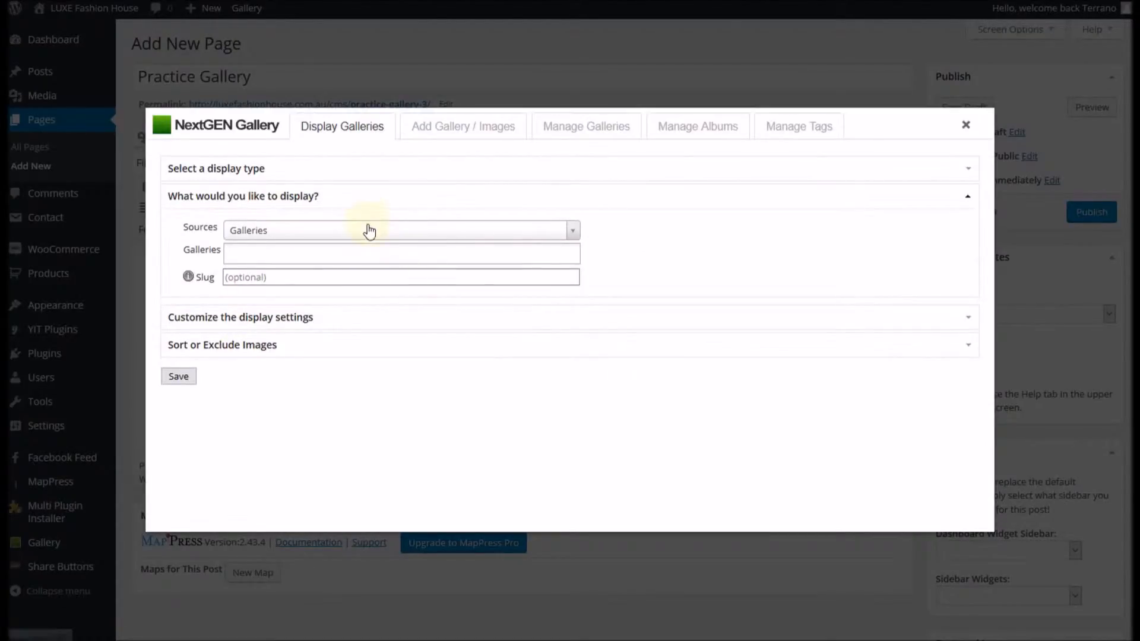
{"action": "left_click", "coordinate": [330, 255]}
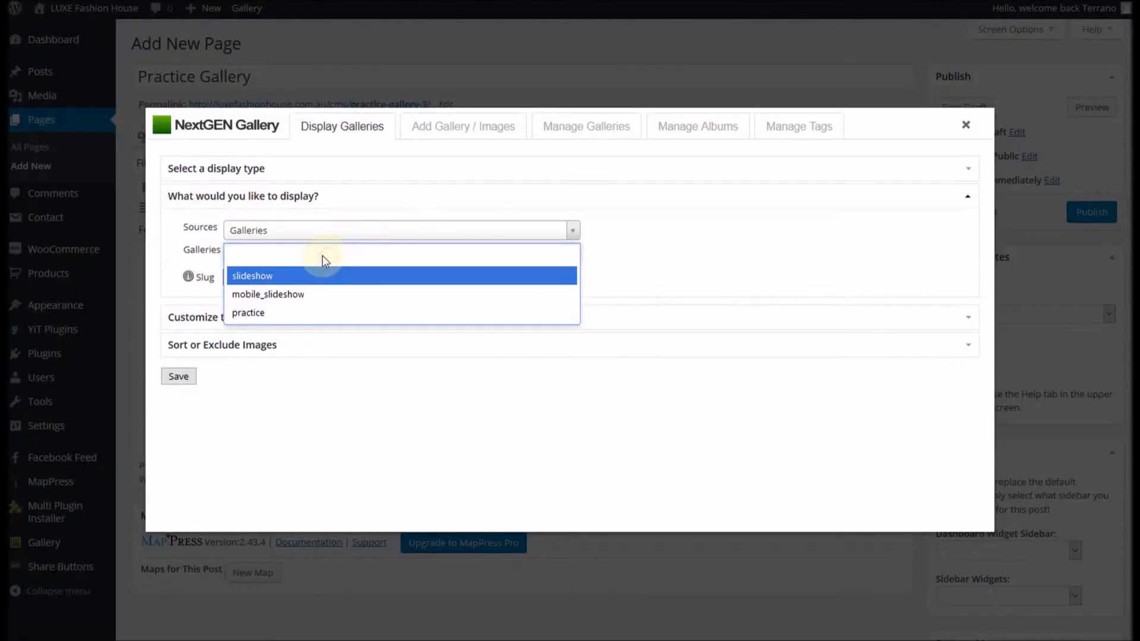
{"action": "left_click", "coordinate": [272, 321]}
{"action": "left_click", "coordinate": [295, 282]}
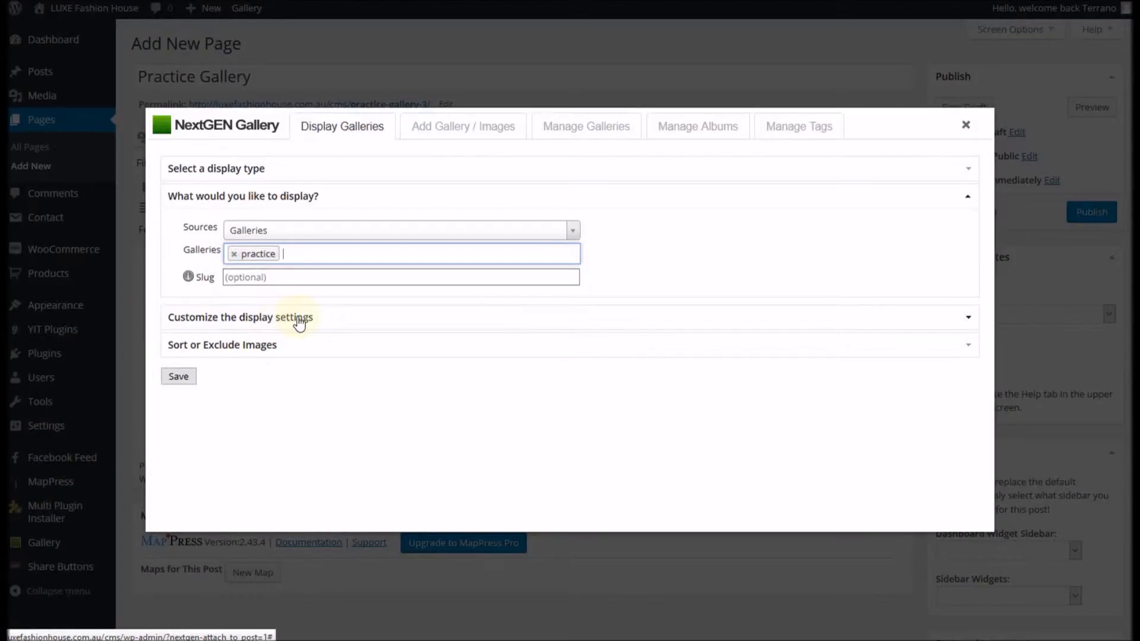
Override the thumbnail settings with maximum dimensions of 160 x 220 and disable thumbnail cropping
{"action": "left_click", "coordinate": [363, 323]}
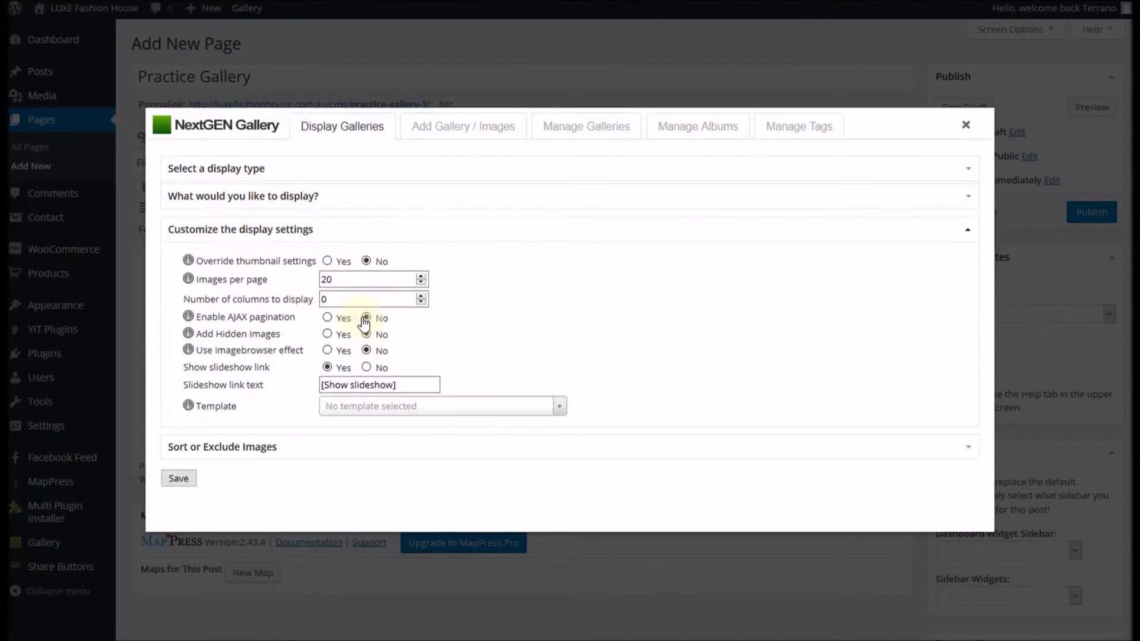
{"action": "mouse_move", "coordinate": [235, 260]}
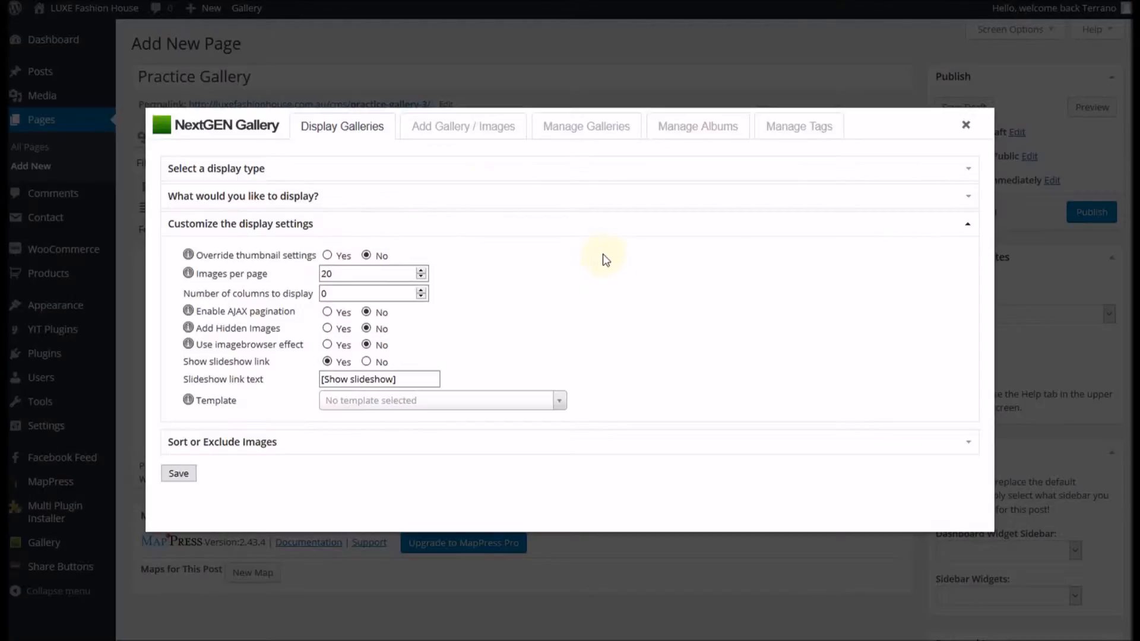
{"action": "left_click", "coordinate": [327, 257]}
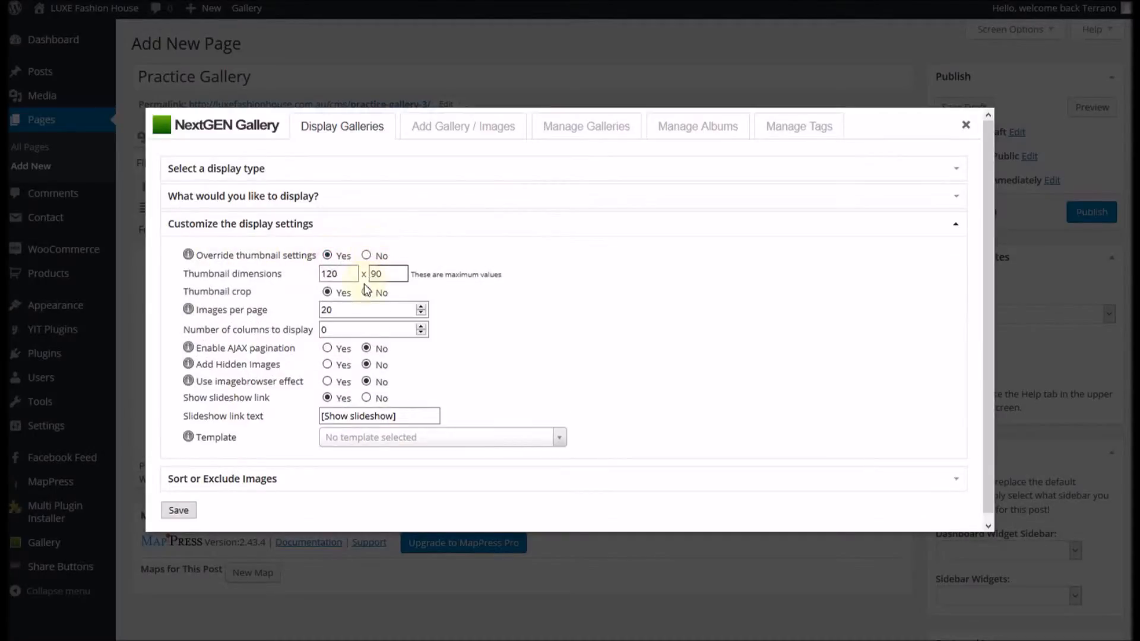
{"action": "left_click_drag", "start_coordinate": [393, 274], "coordinate": [350, 276]}
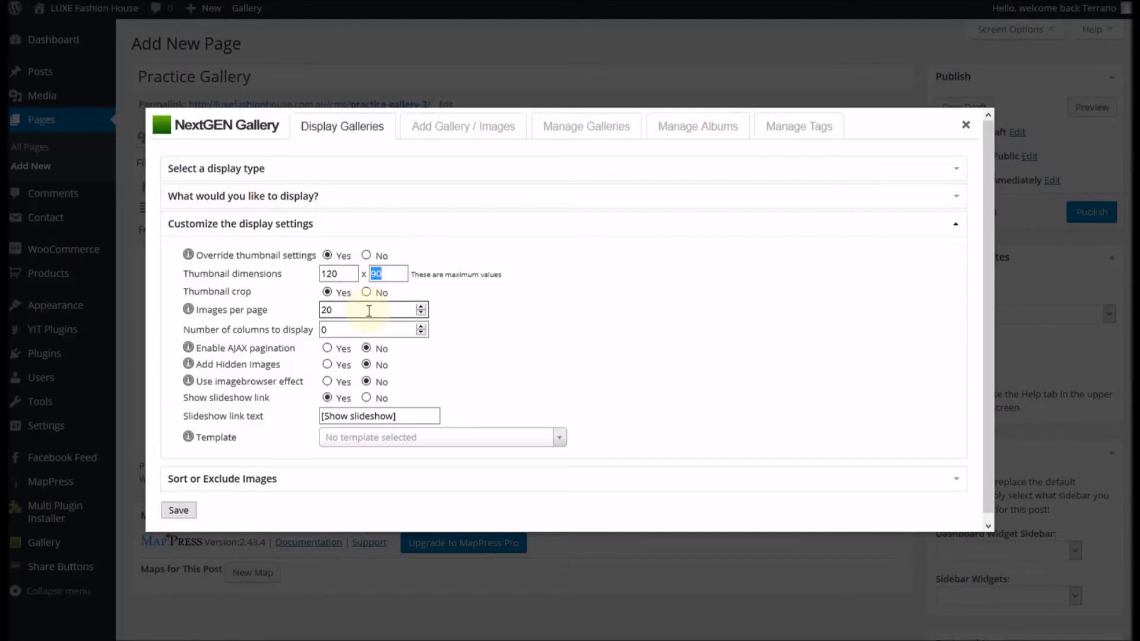
{"action": "left_click_drag", "start_coordinate": [348, 274], "coordinate": [264, 275]}
{"action": "type", "text": "160"}
{"action": "key", "text": "Tab"}
{"action": "type", "text": "22"}
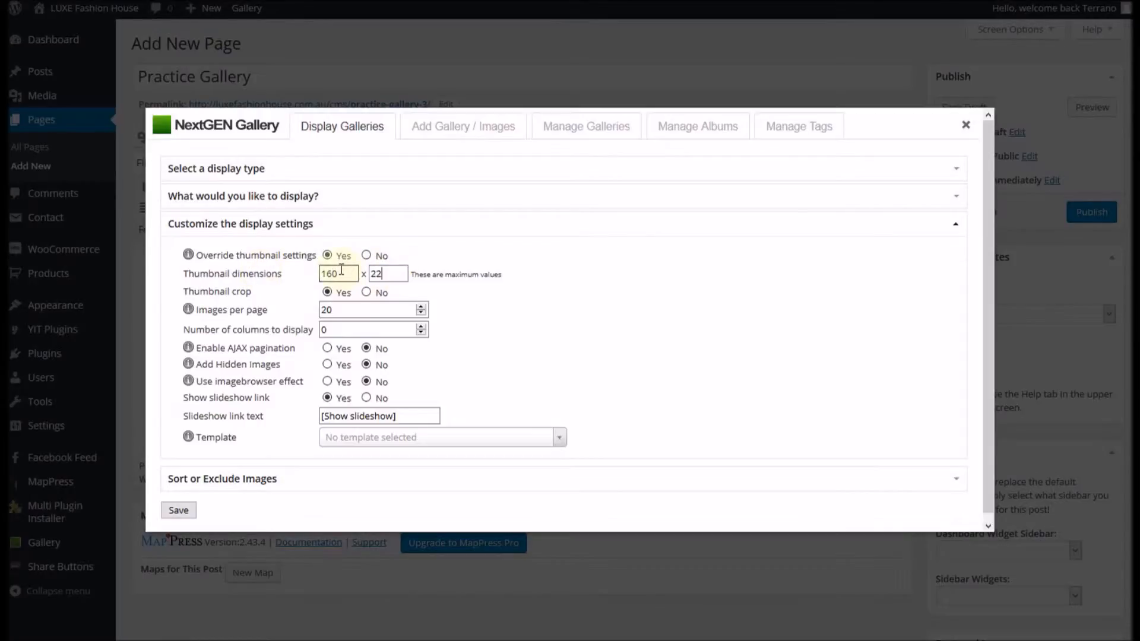
{"action": "type", "text": "0"}
{"action": "left_click", "coordinate": [366, 293]}
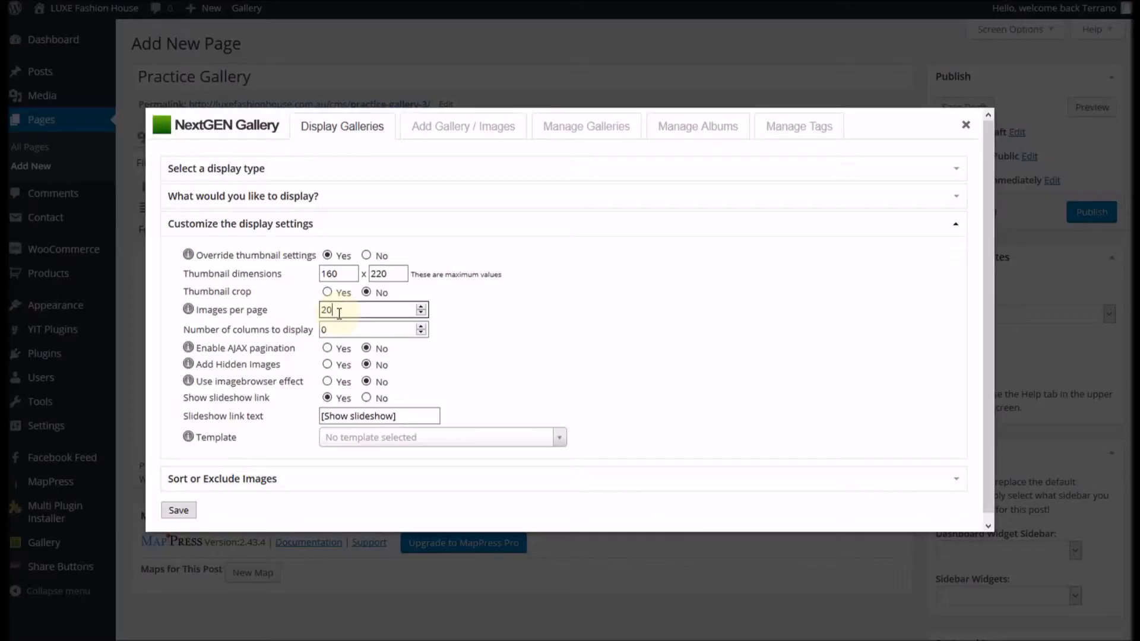
Set the number of columns to display to 4
{"action": "mouse_move", "coordinate": [257, 346]}
{"action": "key", "text": "Tab"}
{"action": "type", "text": "4"}
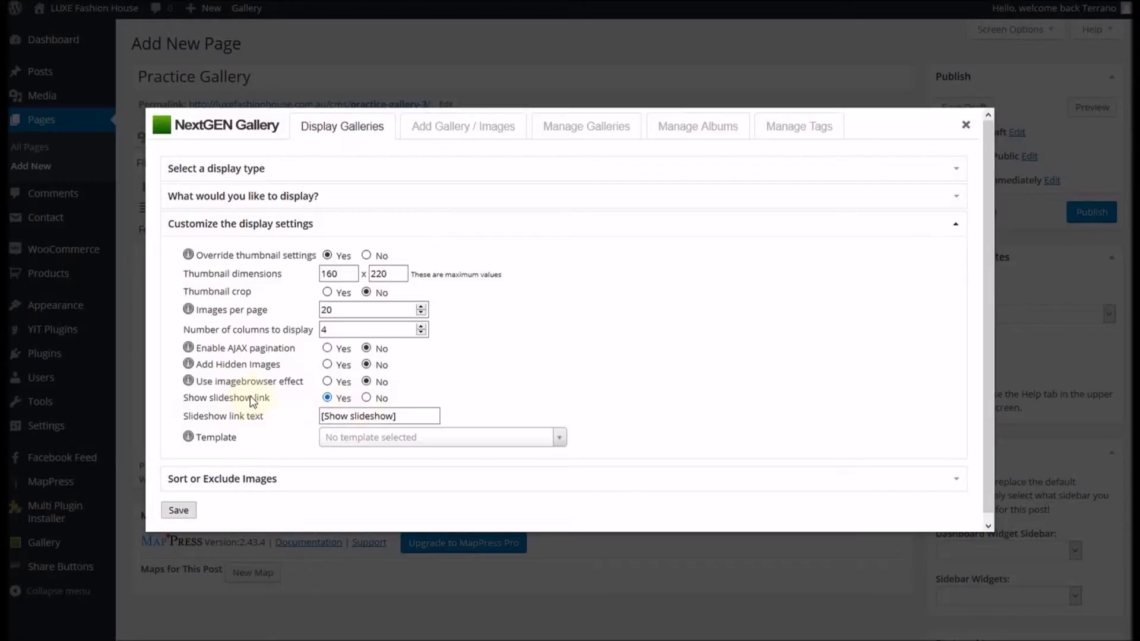
Try excluding the kimono image from the displayed gallery and include it again
{"action": "left_click", "coordinate": [257, 482]}
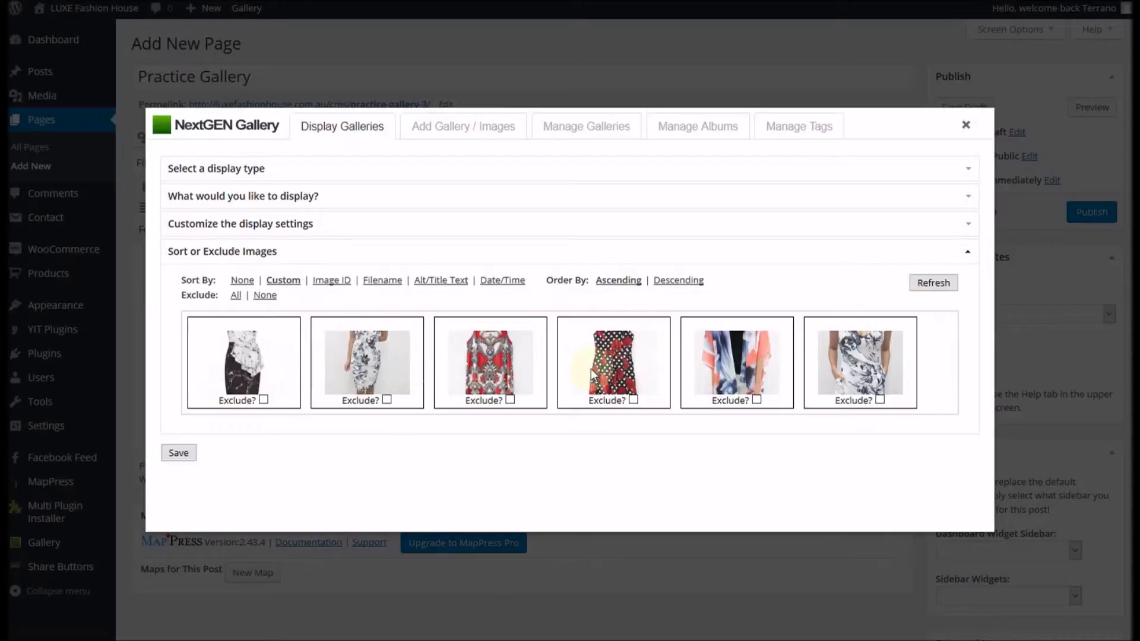
{"action": "left_click", "coordinate": [758, 400]}
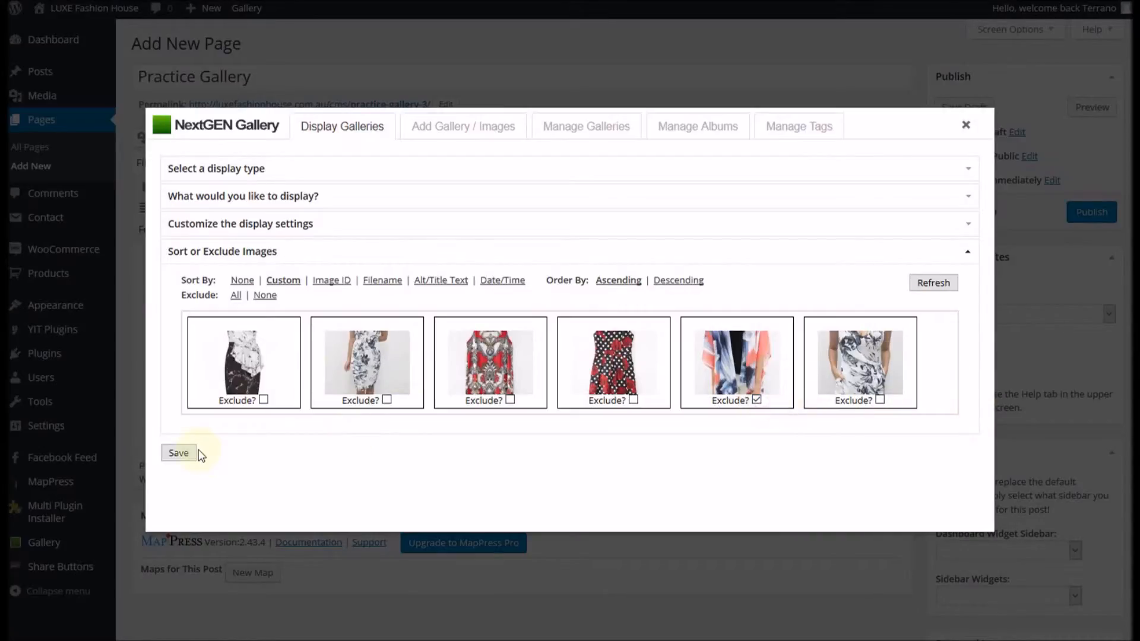
{"action": "left_click", "coordinate": [756, 400]}
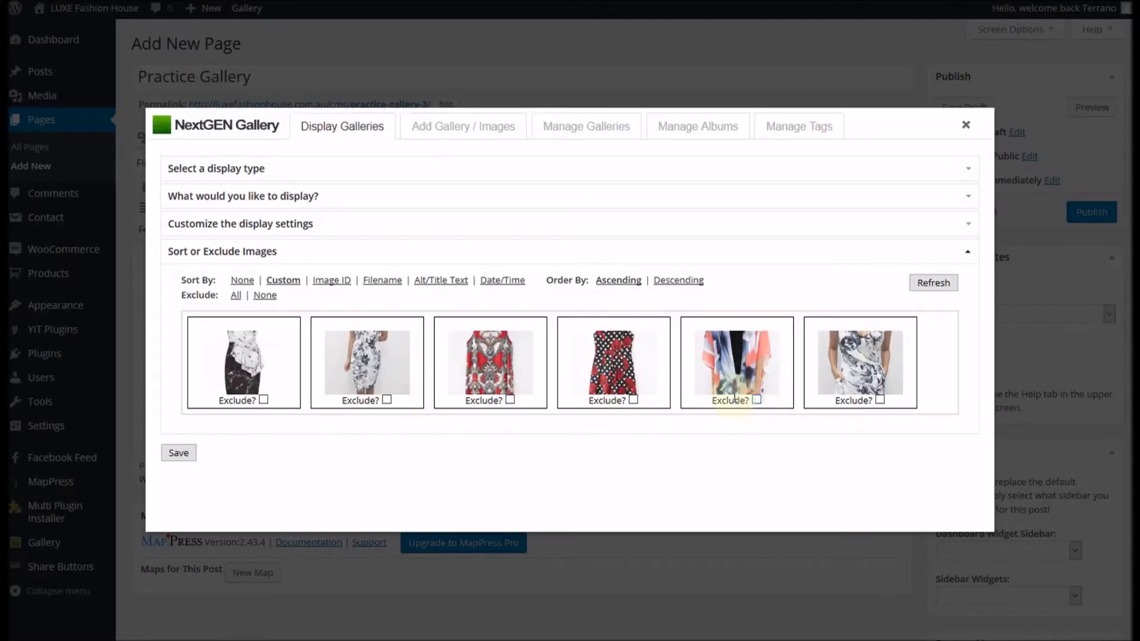
Save the gallery display to insert it in the page, and publish the page
{"action": "left_click", "coordinate": [178, 453]}
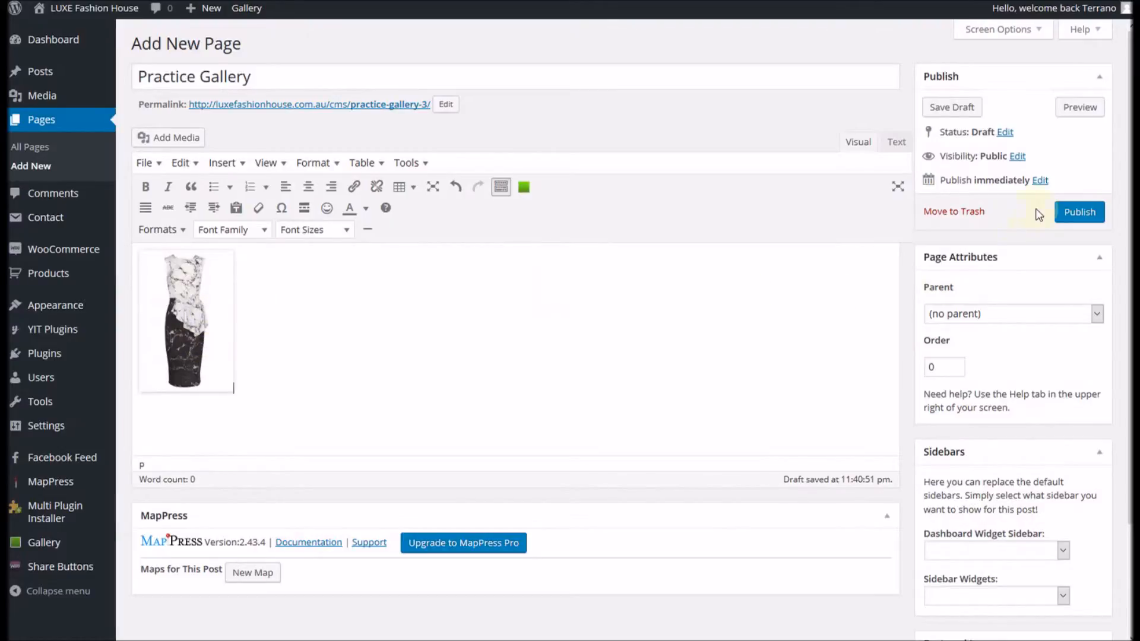
{"action": "left_click", "coordinate": [1073, 214]}
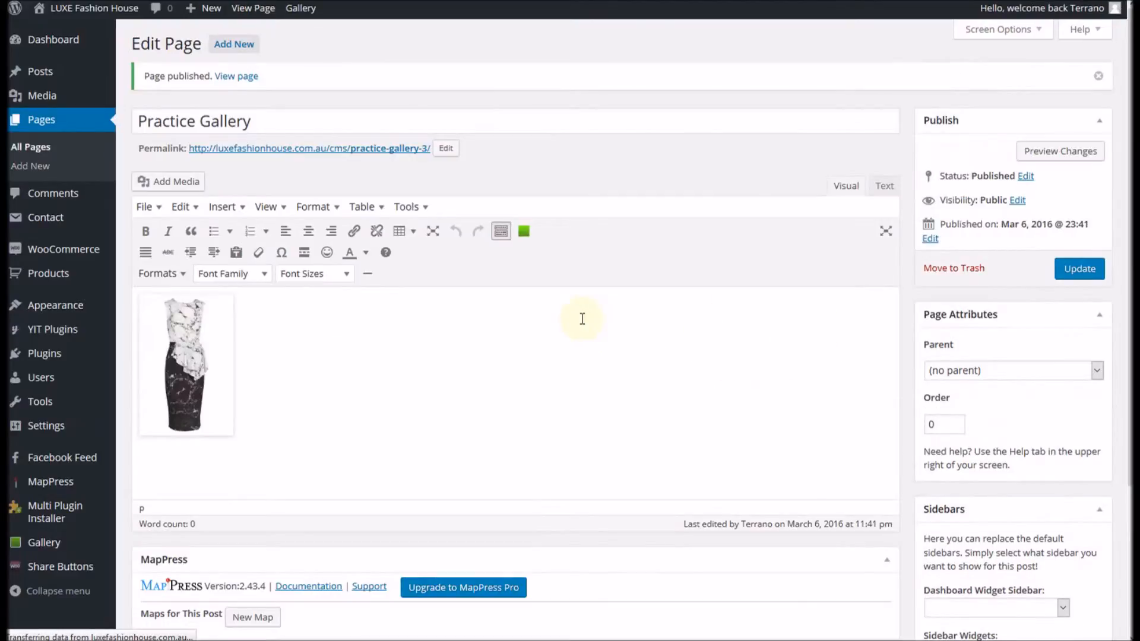
View the published page, browse the enlarged gallery images, and check the slideshow view before returning to thumbnails
{"action": "left_click", "coordinate": [230, 78]}
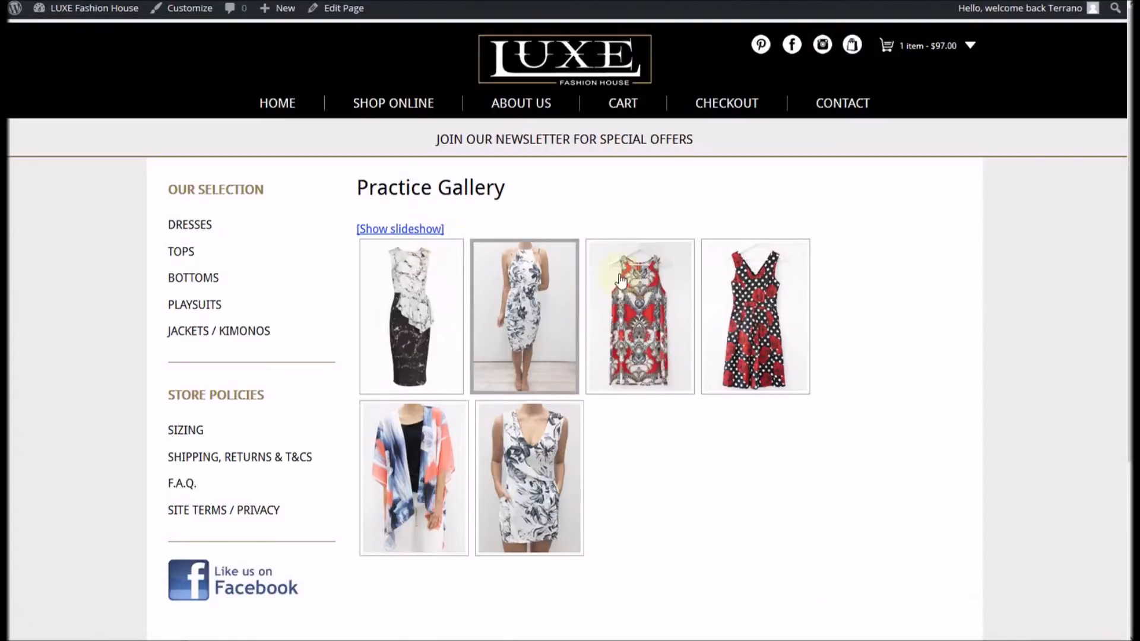
{"action": "left_click", "coordinate": [514, 319]}
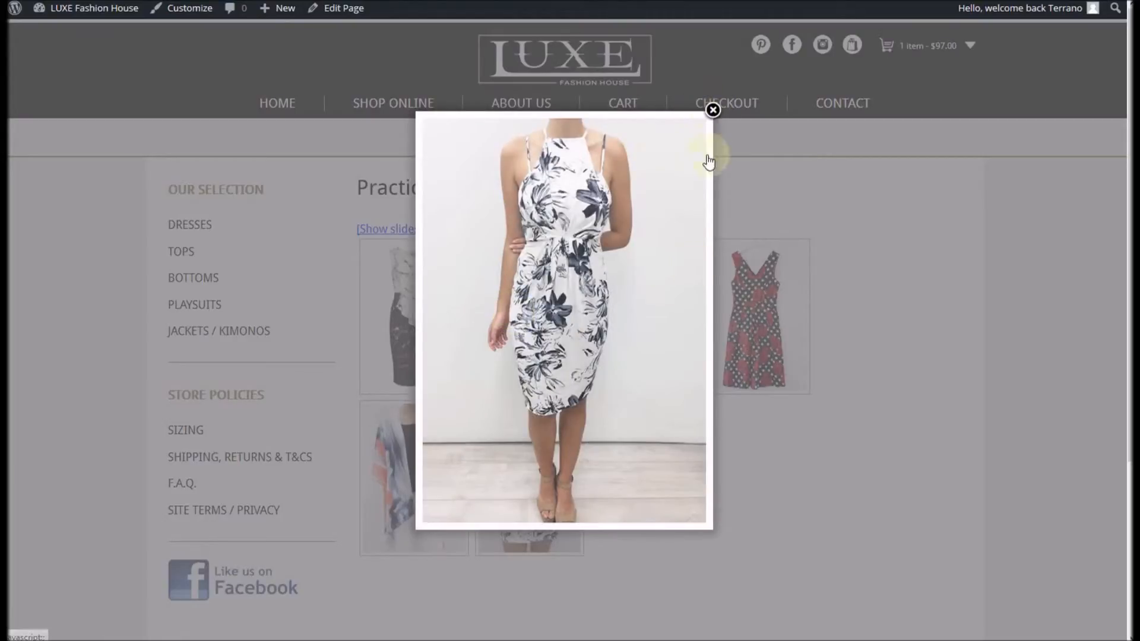
{"action": "left_click", "coordinate": [688, 325]}
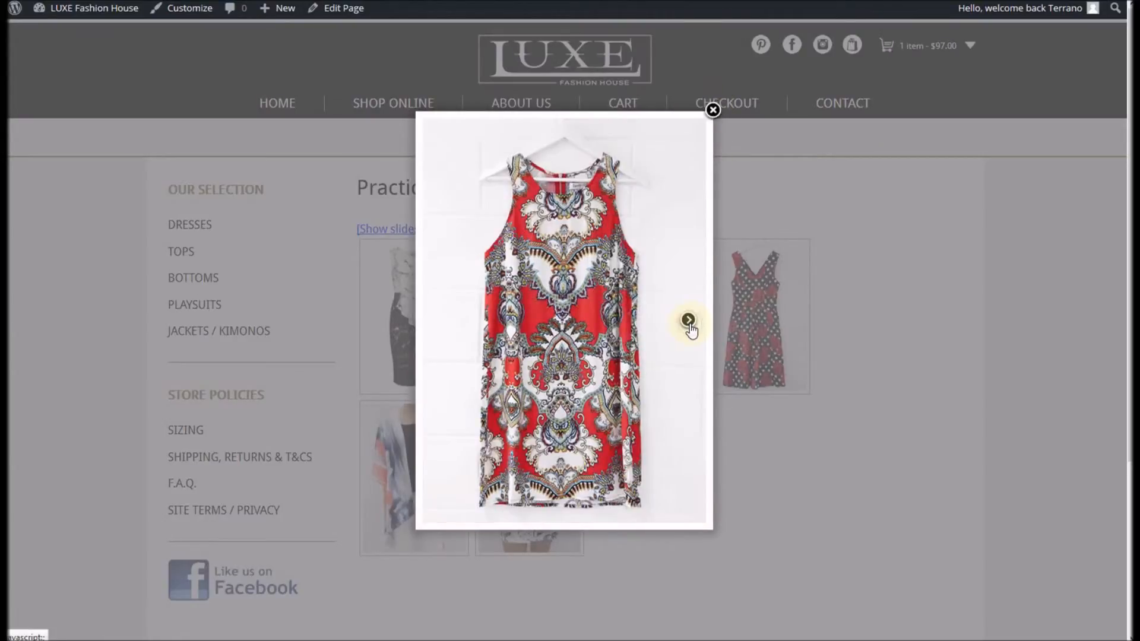
{"action": "left_click", "coordinate": [688, 321]}
{"action": "left_click", "coordinate": [440, 321]}
{"action": "left_click", "coordinate": [440, 321]}
{"action": "left_click", "coordinate": [713, 110]}
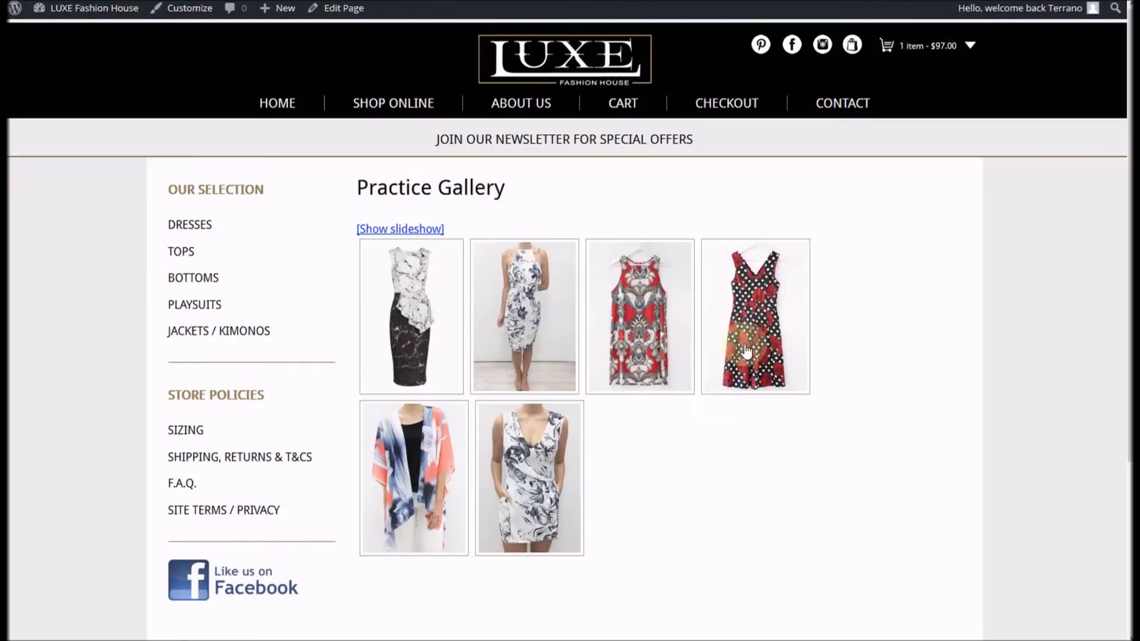
{"action": "left_click", "coordinate": [509, 504]}
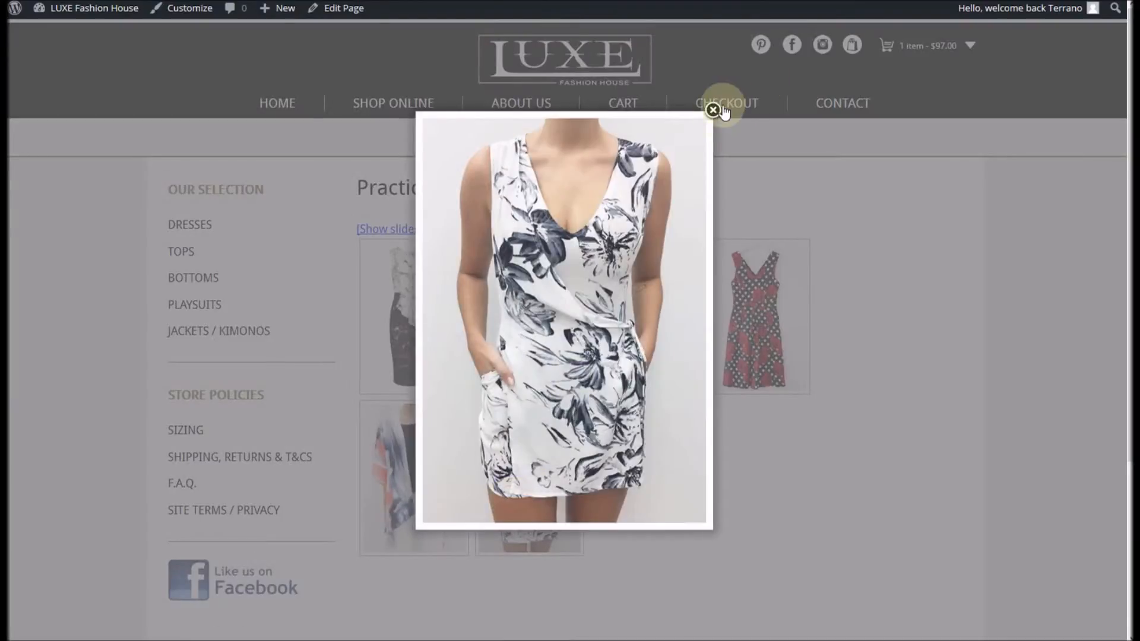
{"action": "left_click", "coordinate": [713, 110]}
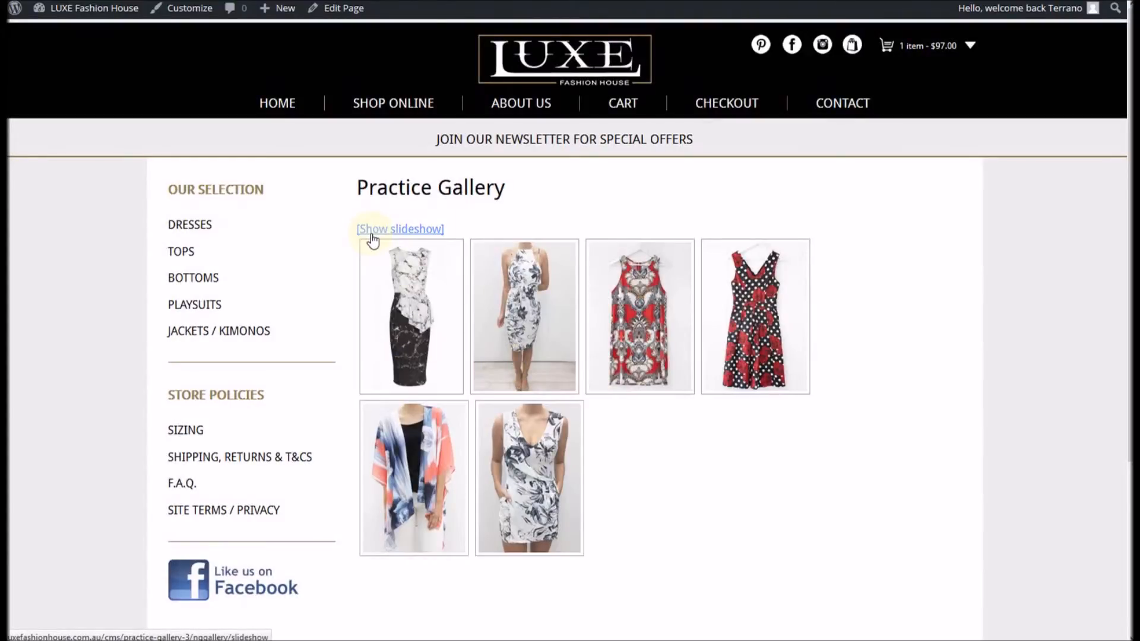
{"action": "left_click", "coordinate": [371, 233]}
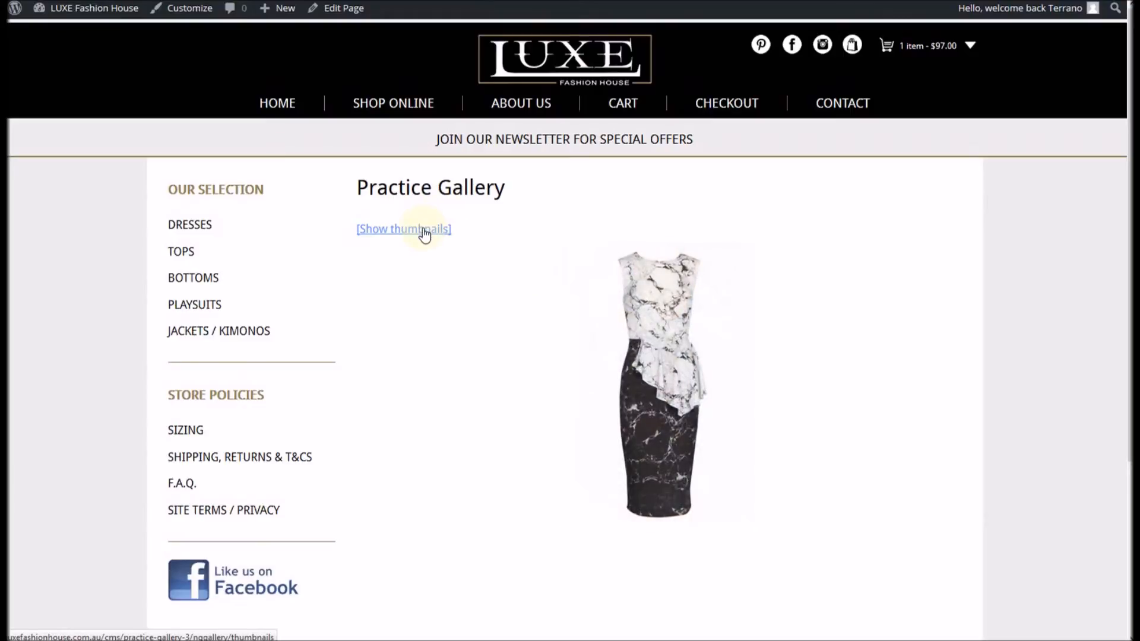
{"action": "left_click", "coordinate": [392, 233]}
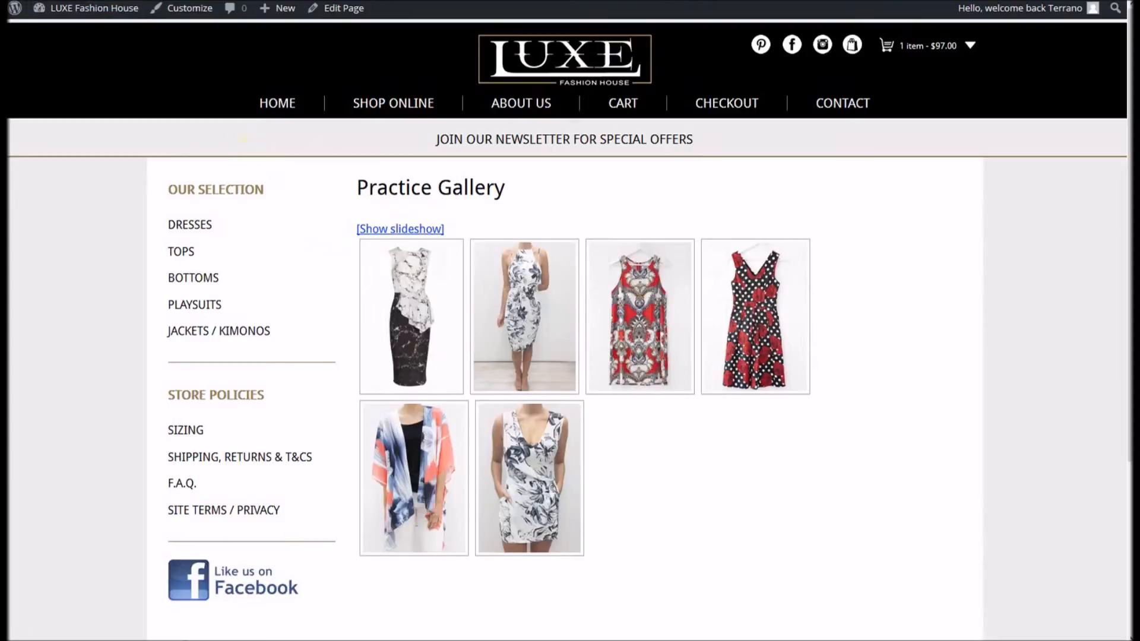
Turn off the slideshow link in the inserted gallery's display settings, save the gallery, and update the Practice Gallery page
{"action": "left_click", "coordinate": [89, 0]}
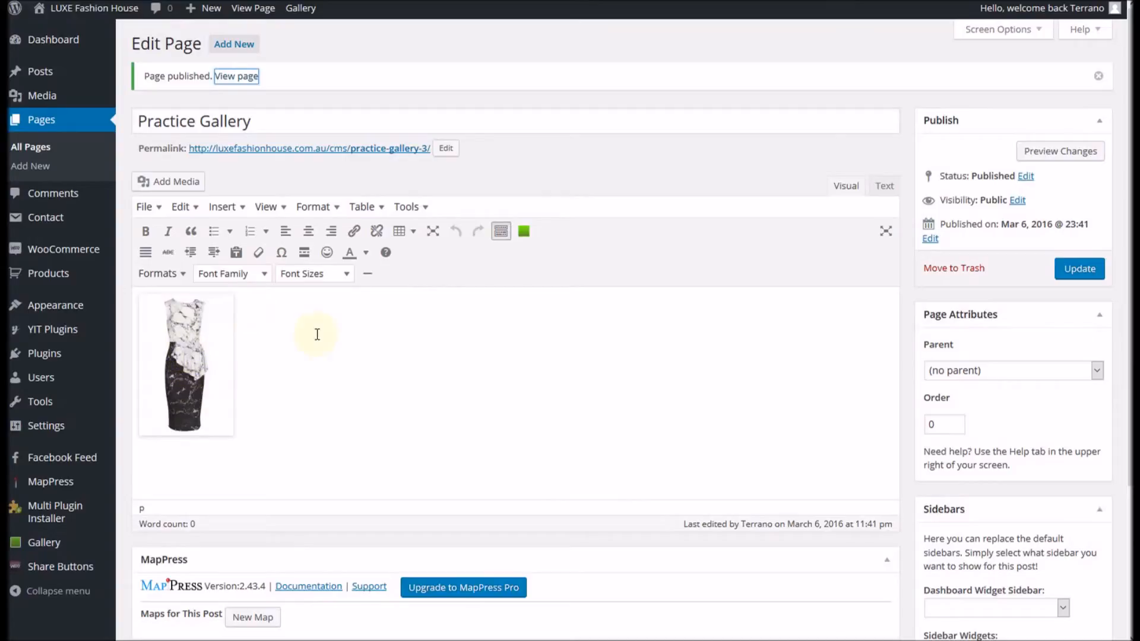
{"action": "double_click", "coordinate": [191, 351]}
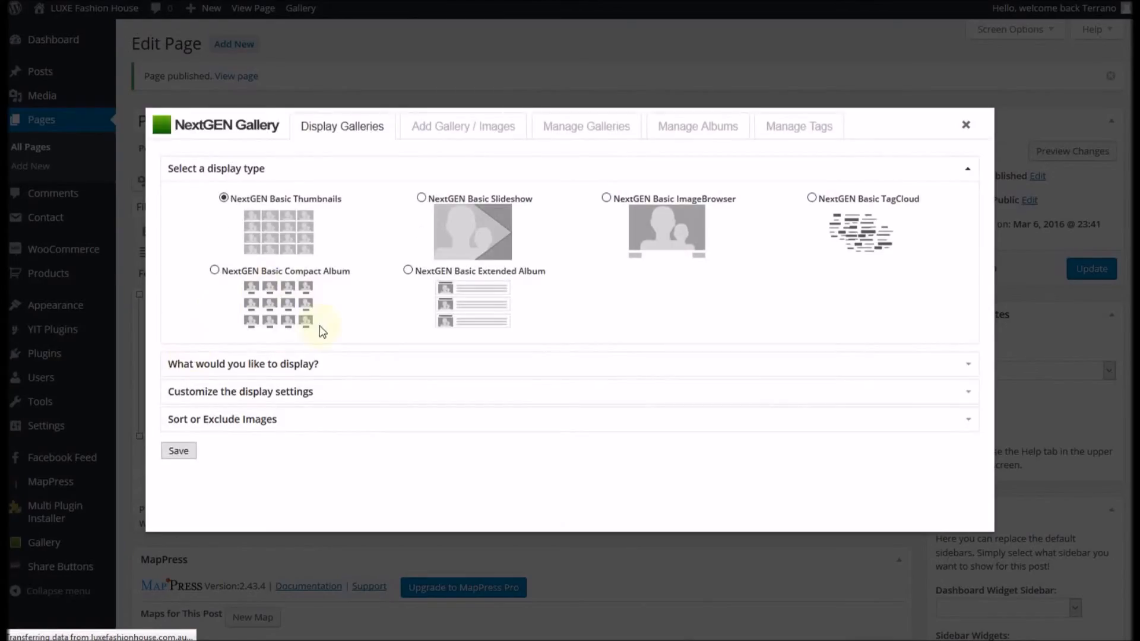
{"action": "left_click", "coordinate": [190, 395]}
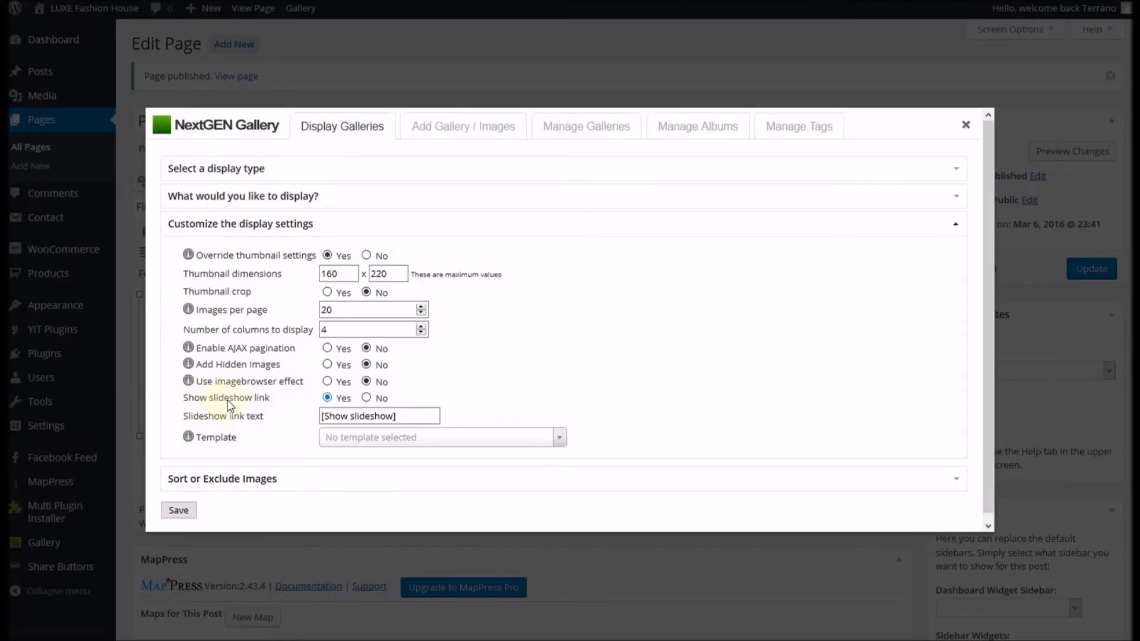
{"action": "left_click", "coordinate": [367, 398]}
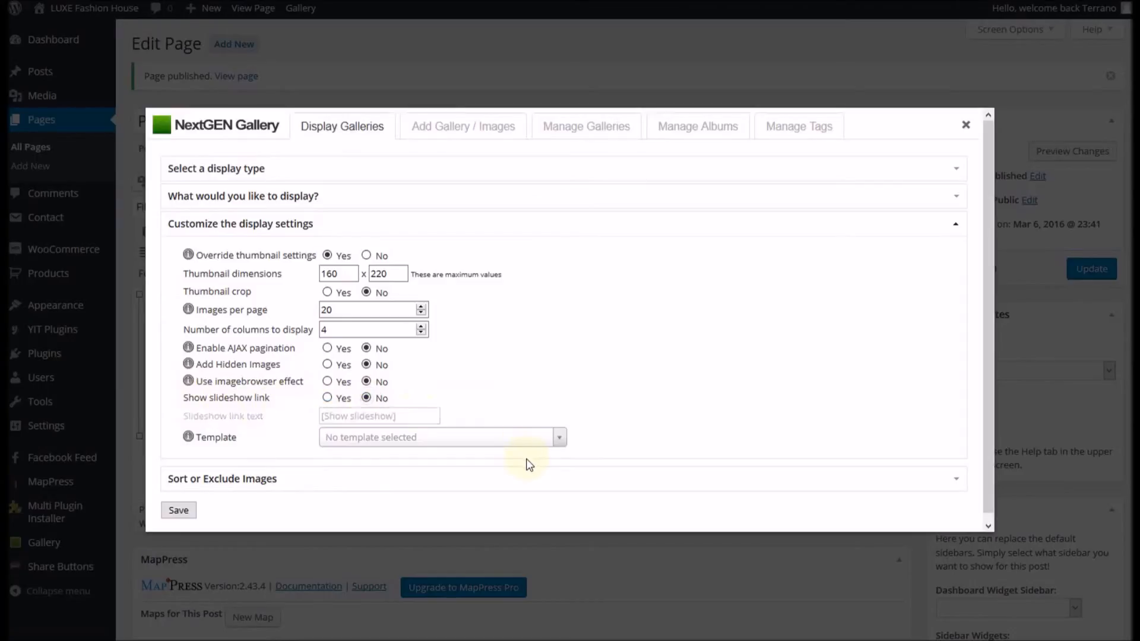
{"action": "left_click", "coordinate": [180, 493]}
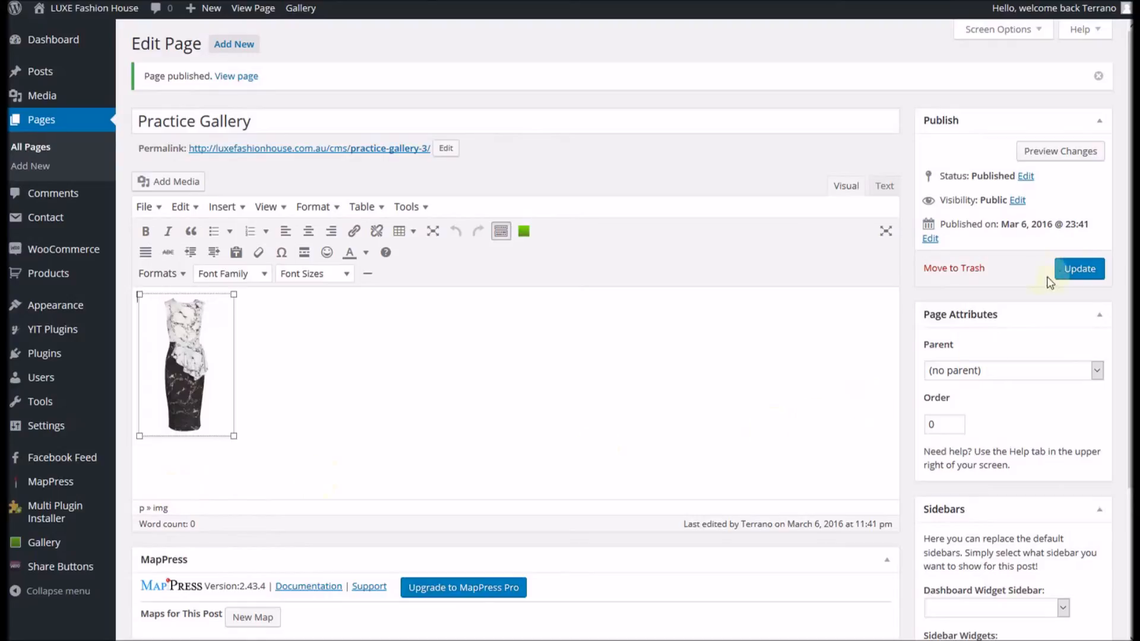
{"action": "left_click", "coordinate": [1086, 275]}
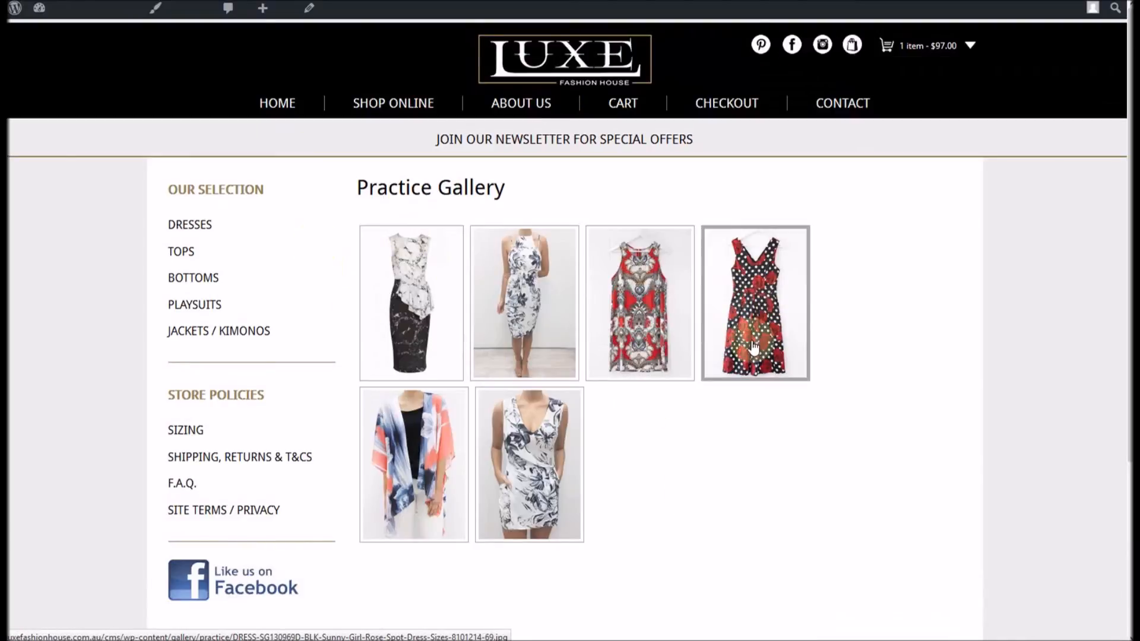
View the enlarged gallery images on the updated page, browsing between the floral outfit and the kimono, and close the enlarged view
{"action": "left_click", "coordinate": [484, 468]}
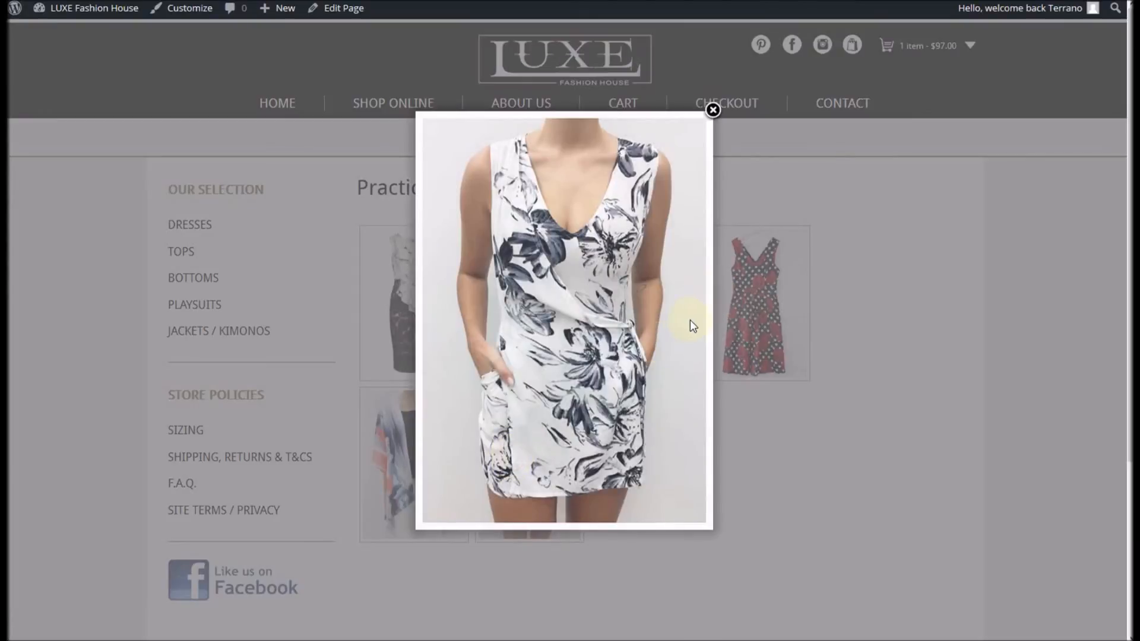
{"action": "left_click", "coordinate": [439, 324]}
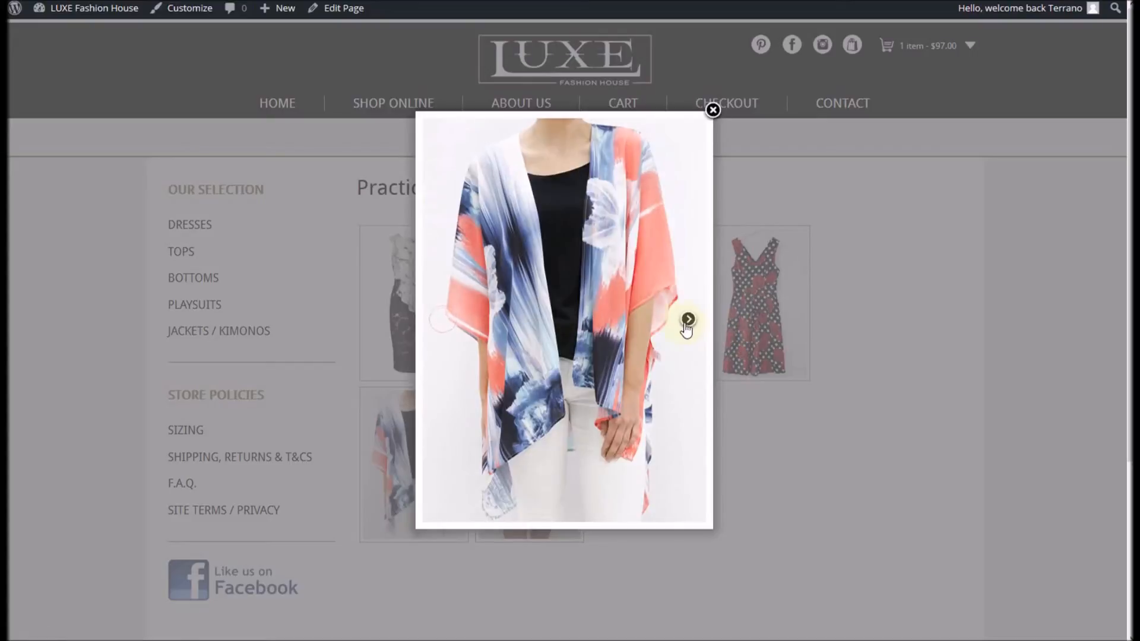
{"action": "left_click", "coordinate": [687, 320]}
{"action": "left_click", "coordinate": [712, 110]}
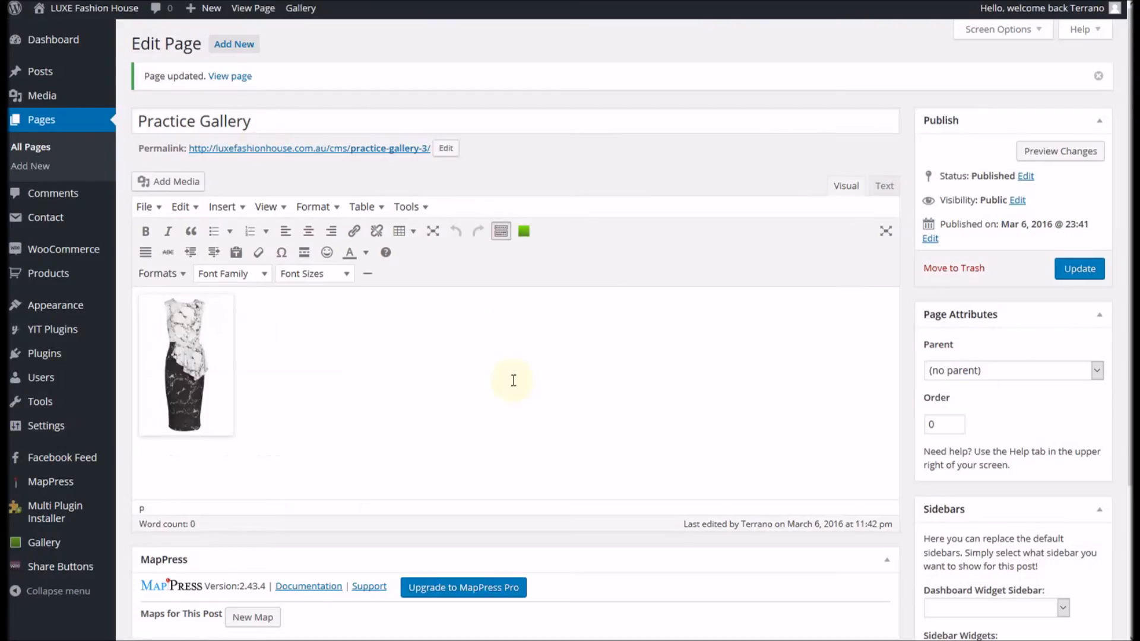
Close the reopened gallery settings without changes, delete the gallery from the Practice Gallery page, and update the page
{"action": "left_click", "coordinate": [182, 373]}
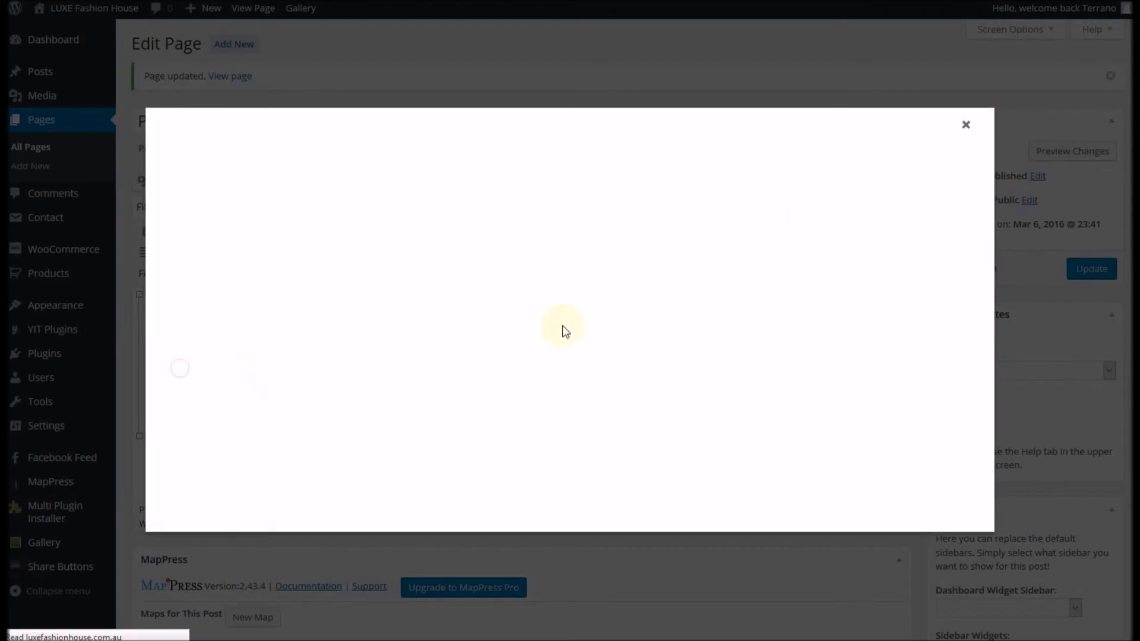
{"action": "left_click", "coordinate": [967, 126]}
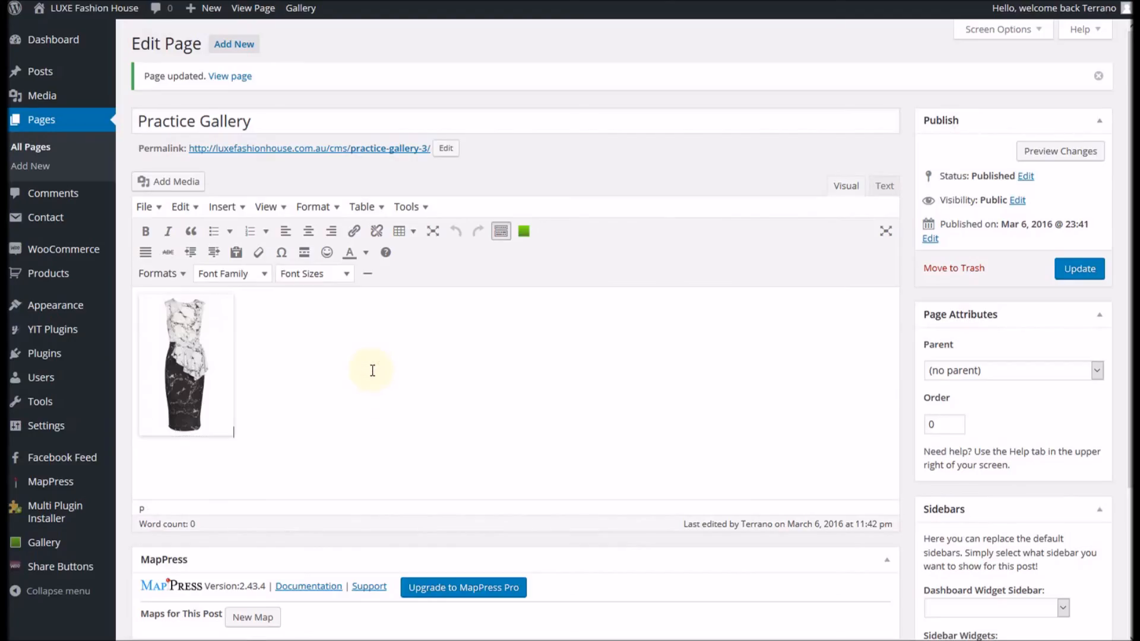
{"action": "key", "text": "Delete"}
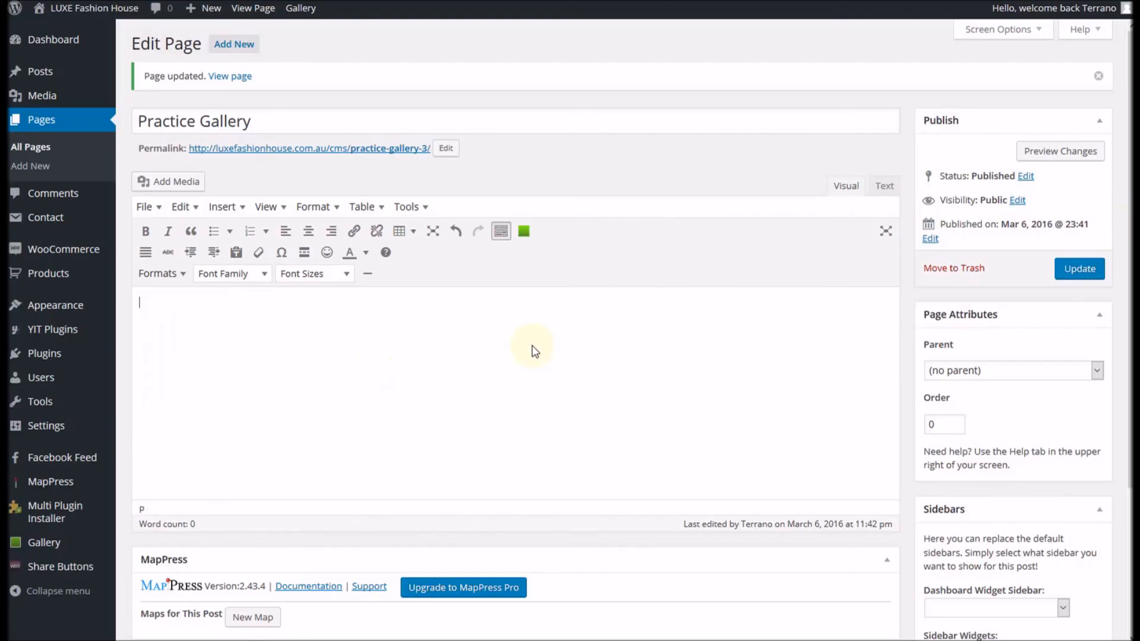
{"action": "left_click", "coordinate": [1079, 273]}
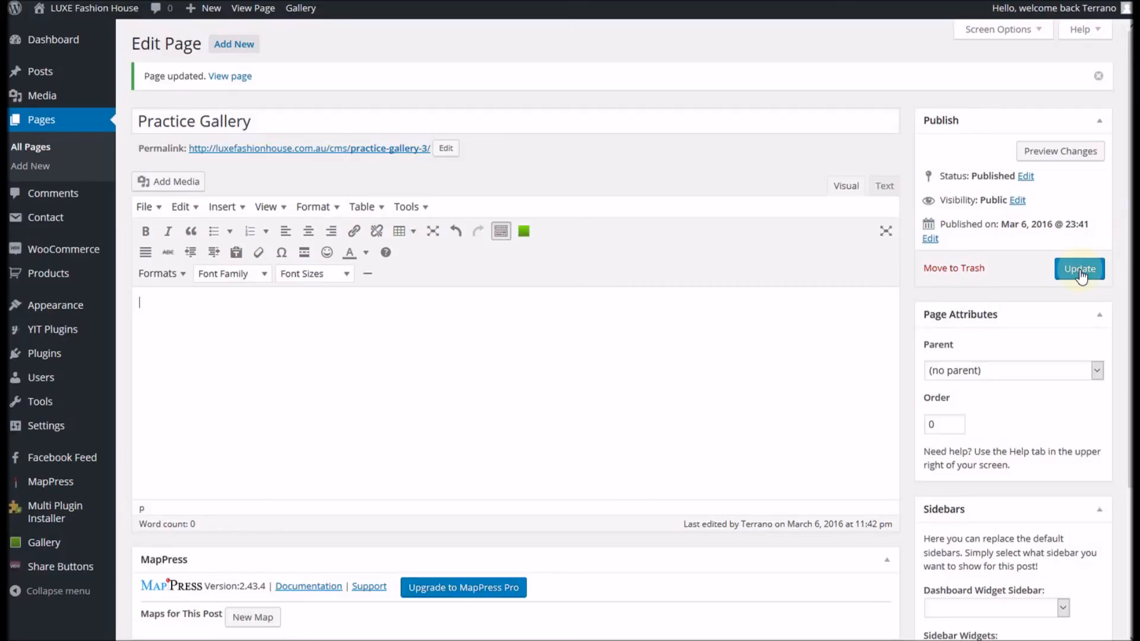